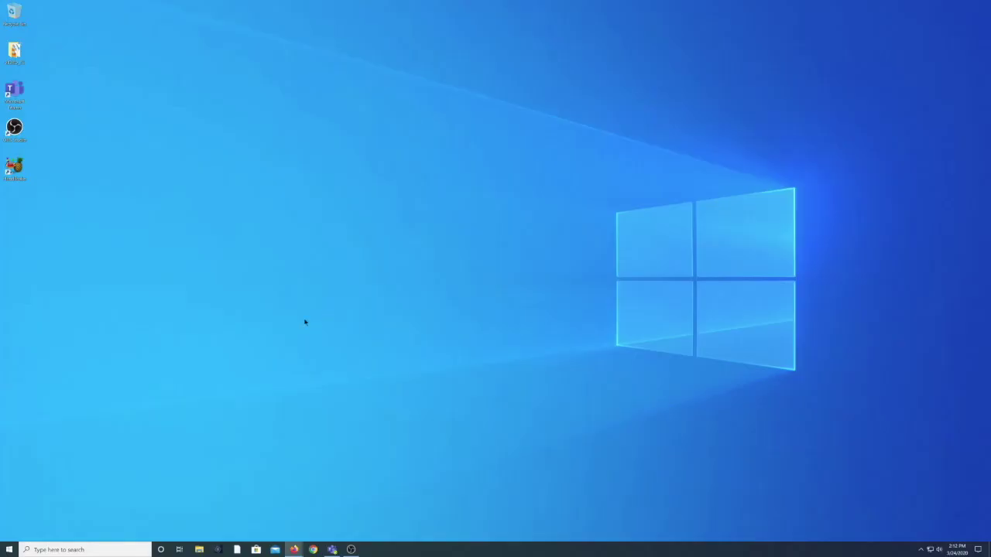
Open the BD-RE disc drive in File Explorer and look inside its VIDEO_RM folder.
click(199, 550)
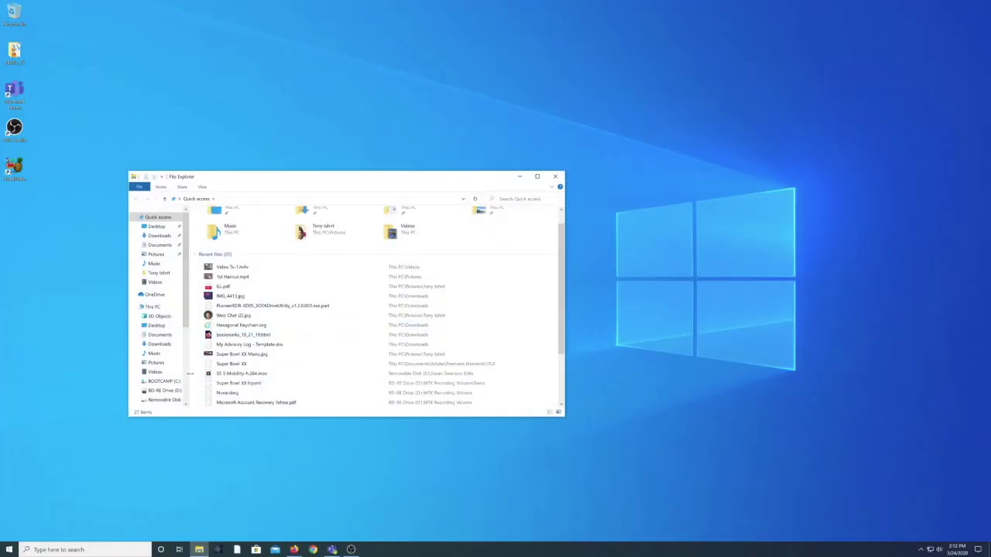
scroll(154, 393, down, 1)
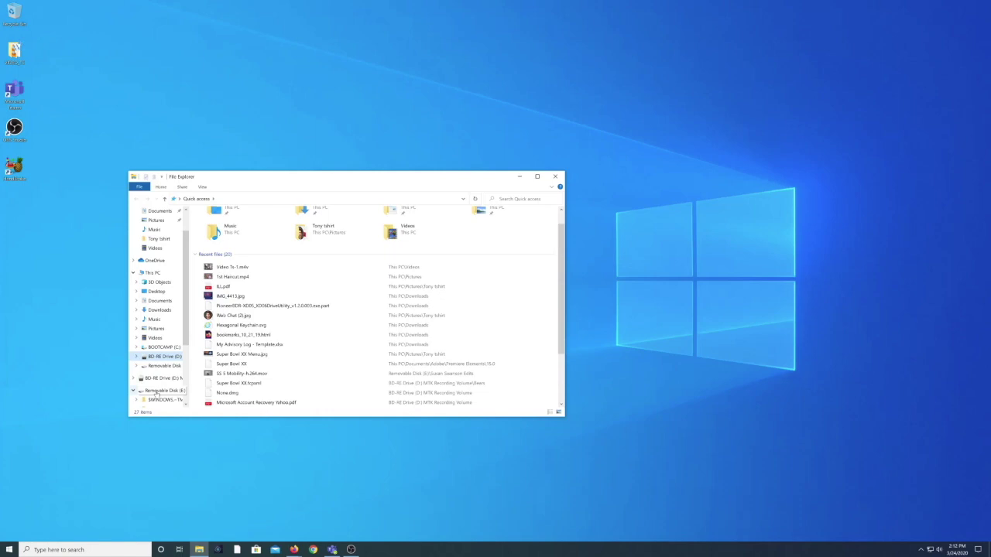
click(163, 381)
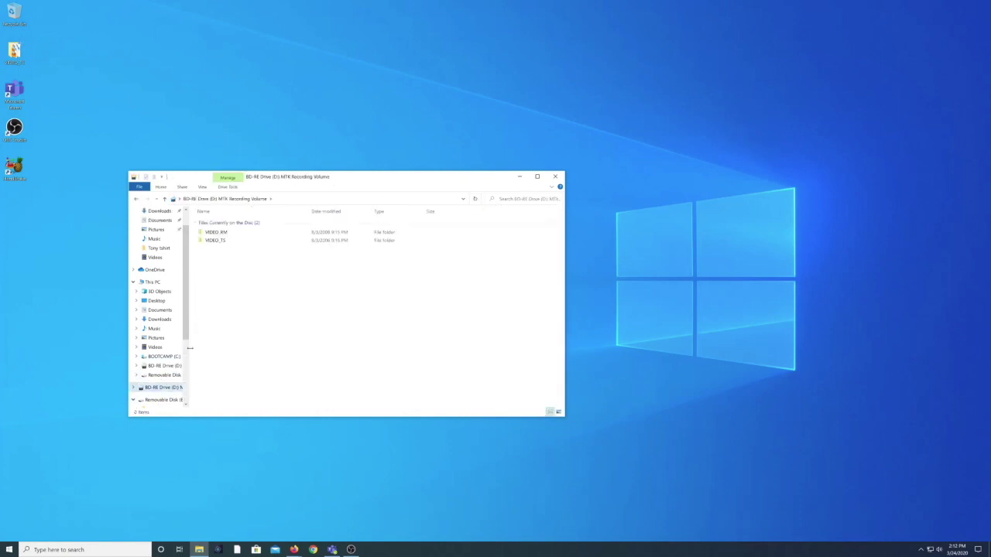
double_click(211, 234)
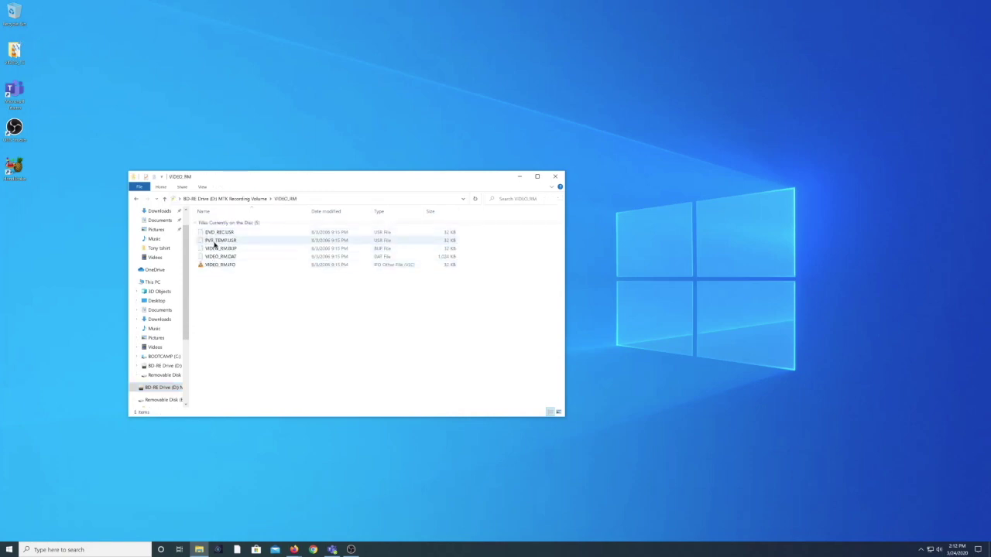
scroll(177, 227, down, 1)
click(136, 200)
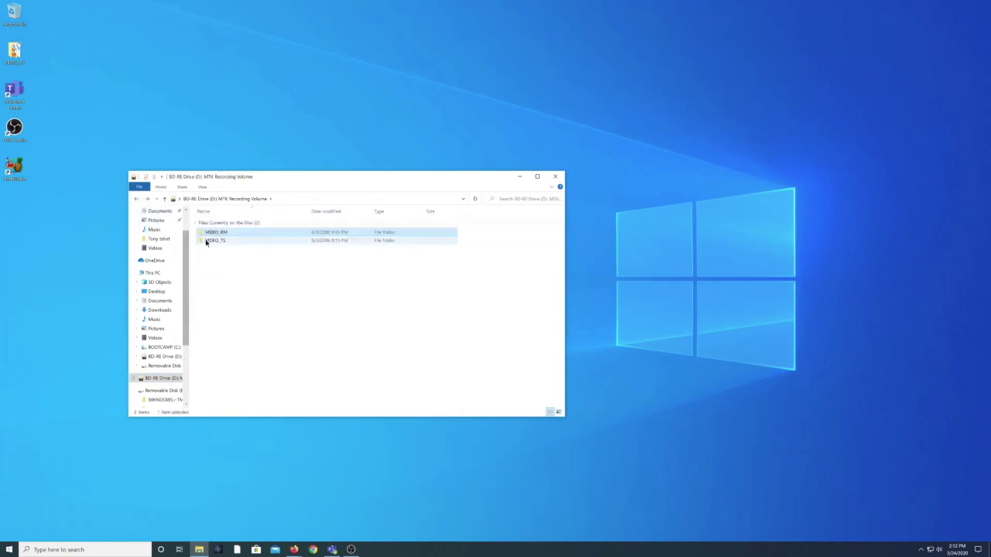
Check the VIDEO_TS folder, then copy it from the disc onto the desktop.
double_click(207, 240)
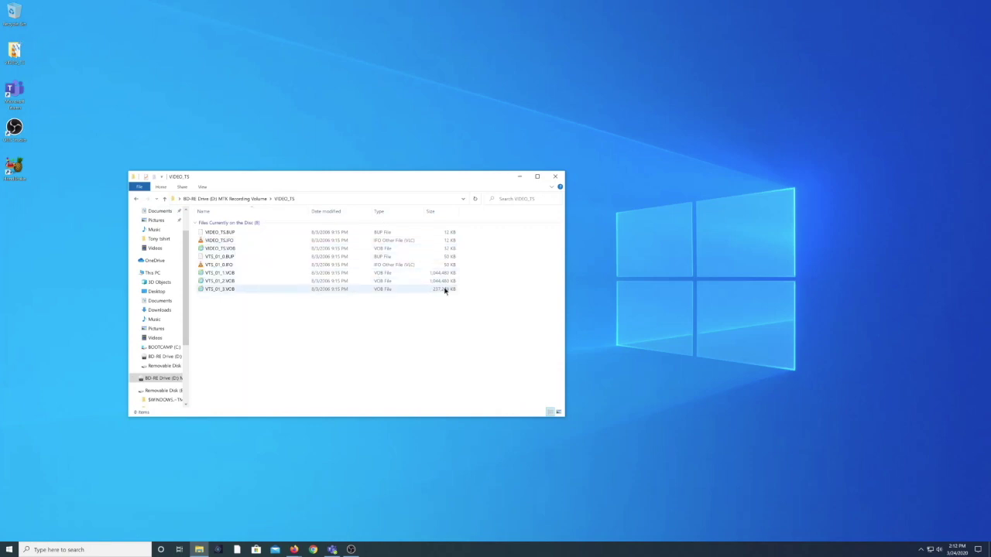
click(136, 199)
drag(217, 240, 32, 220)
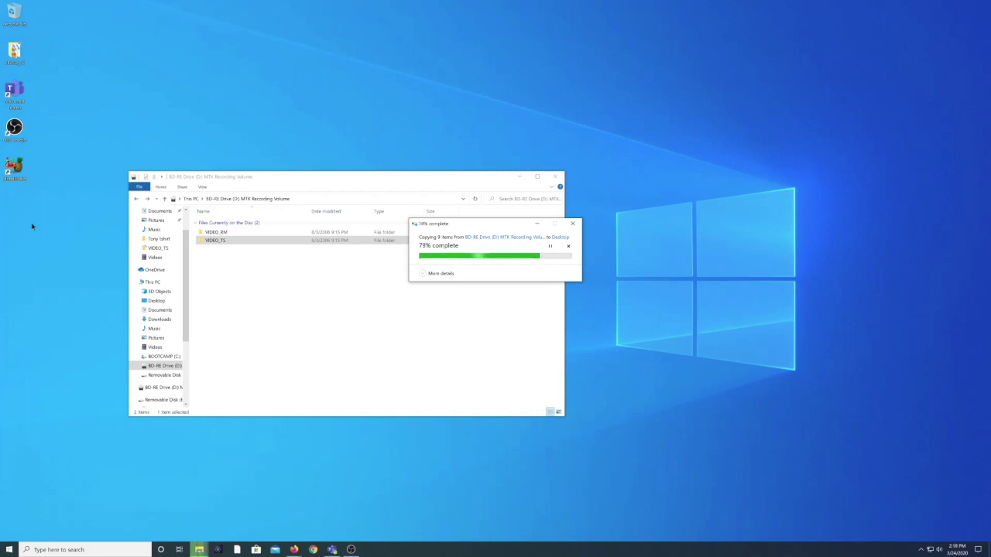
Close File Explorer, align the copied VIDEO_TS icon, and search the web for 'handbrake'.
click(556, 178)
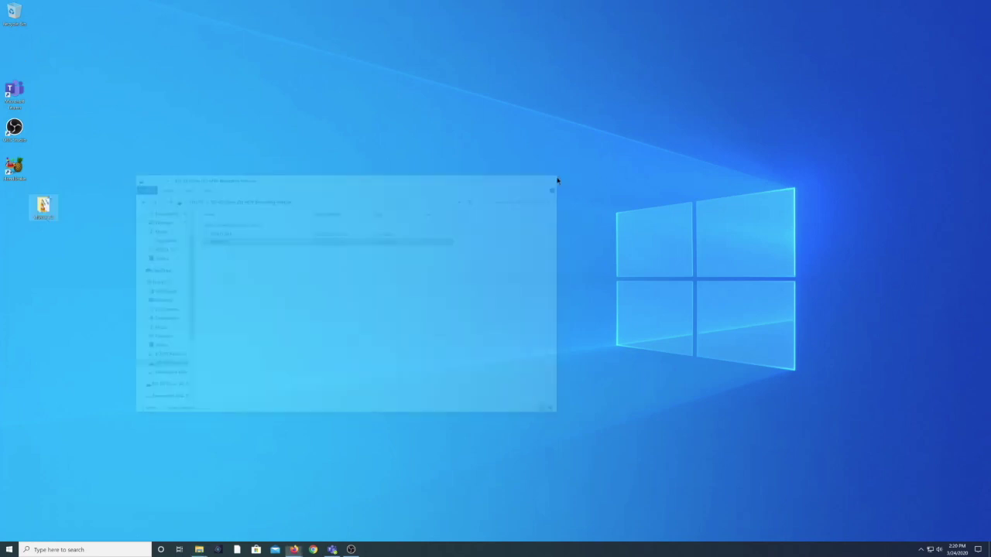
drag(46, 205, 17, 205)
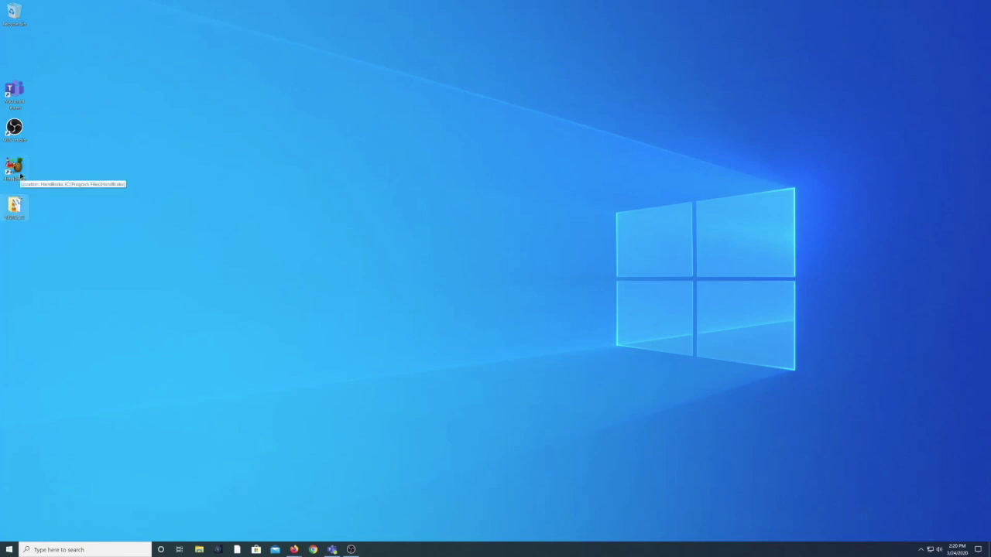
click(115, 546)
text(hand)
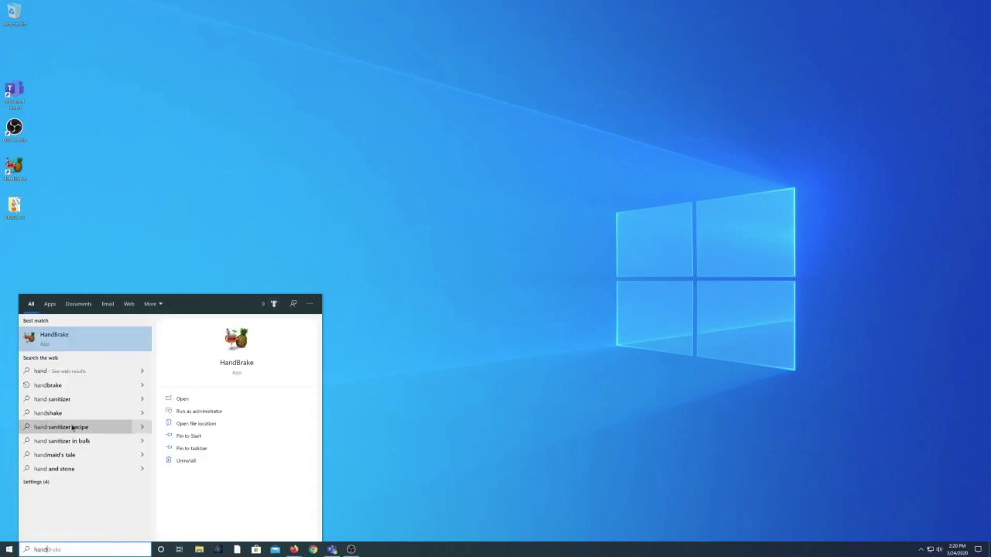
click(68, 384)
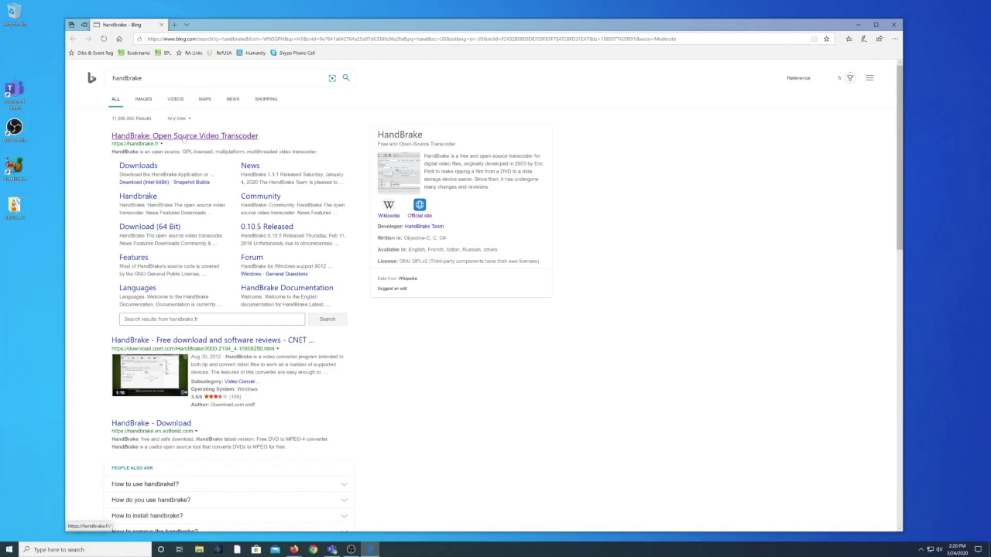
Open handbrake.fr and go to the English documentation for HandBrake 1.3.0.
click(183, 136)
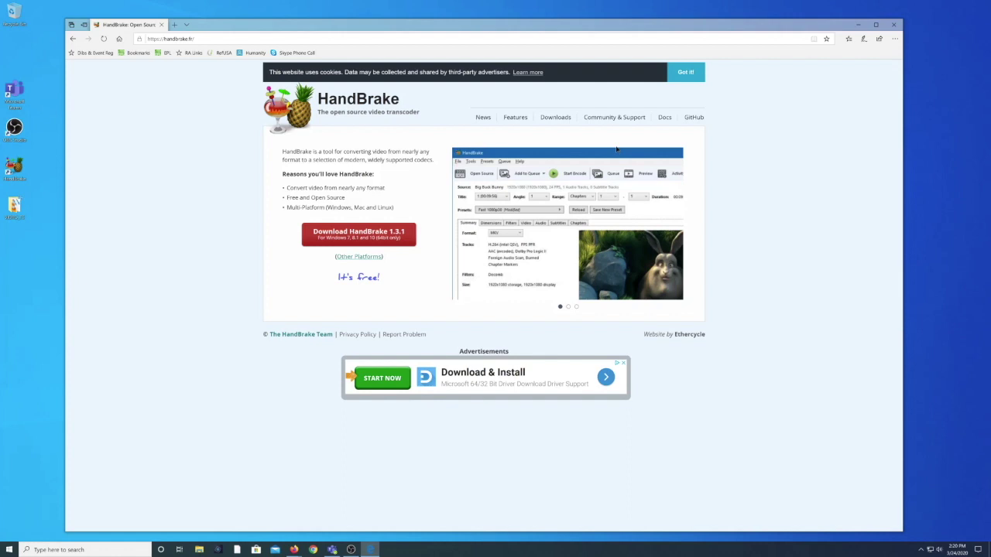
click(663, 118)
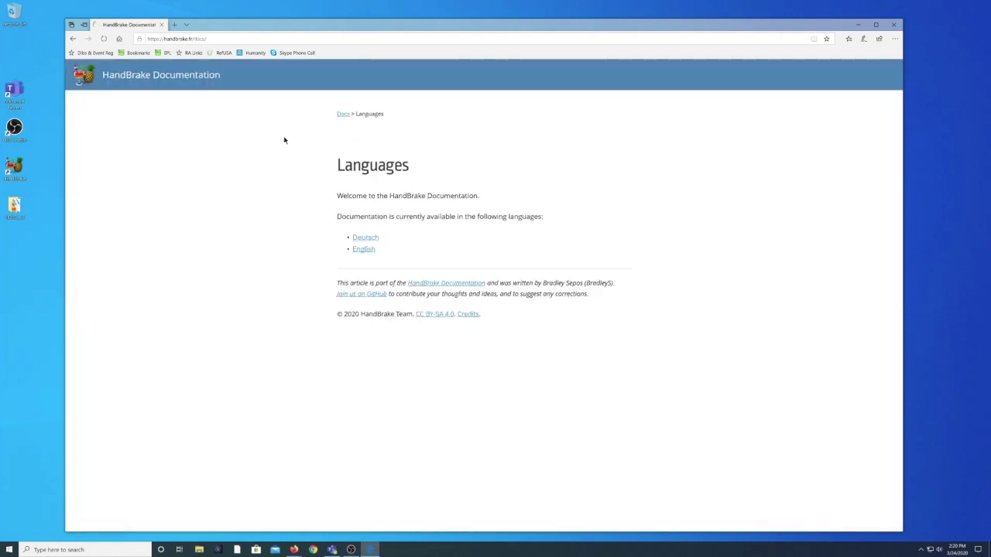
click(363, 249)
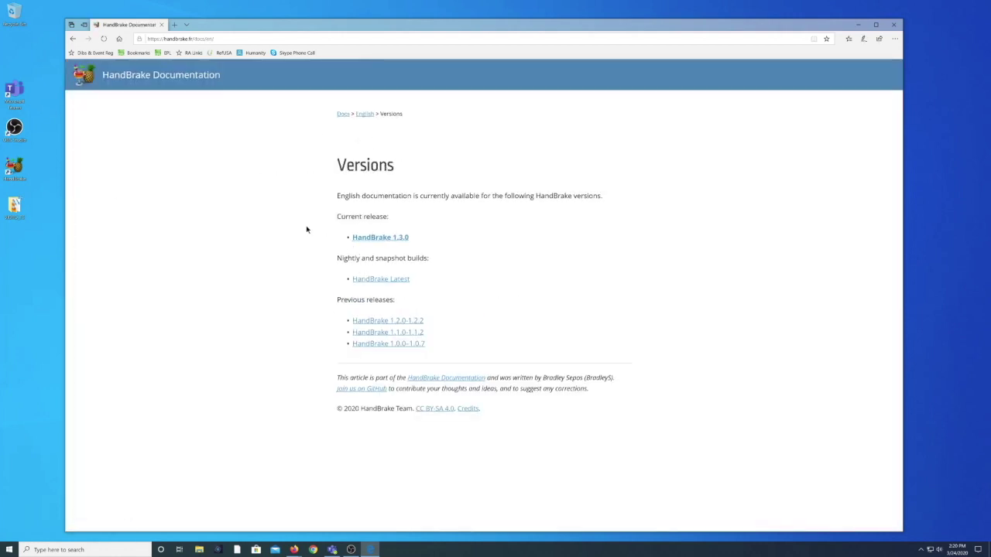
click(385, 238)
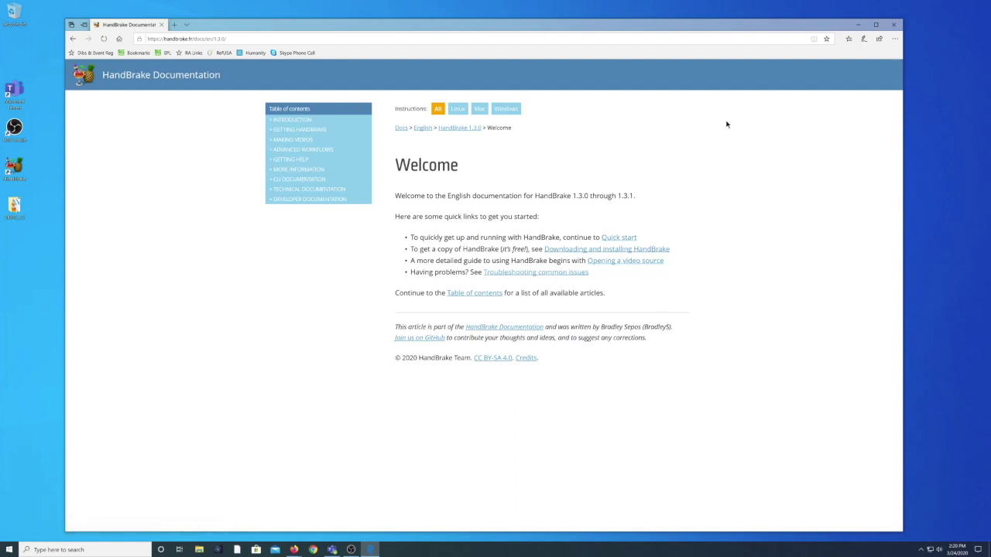
Read Introduction > Getting HandBrake > Where to get HandBrake, then close Edge.
click(285, 120)
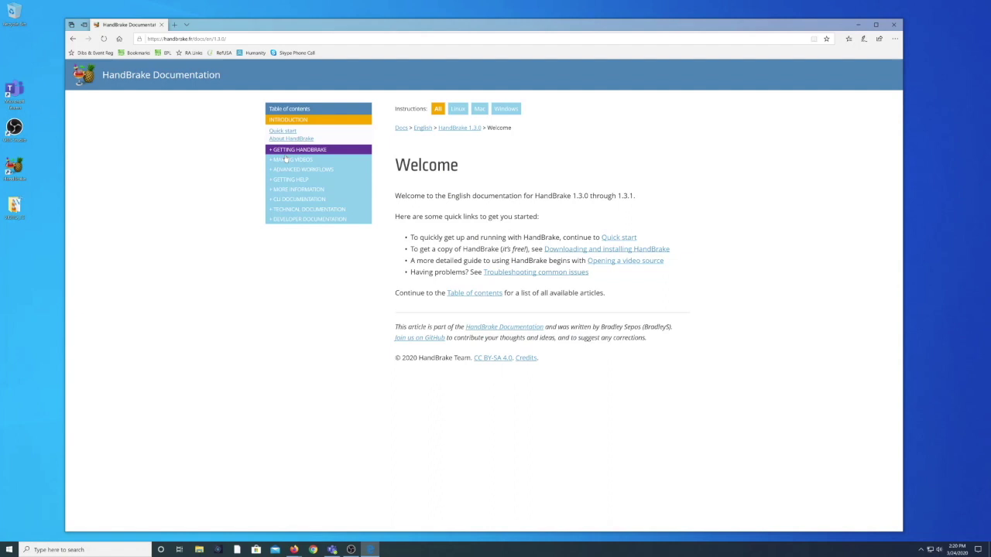
click(287, 149)
click(299, 142)
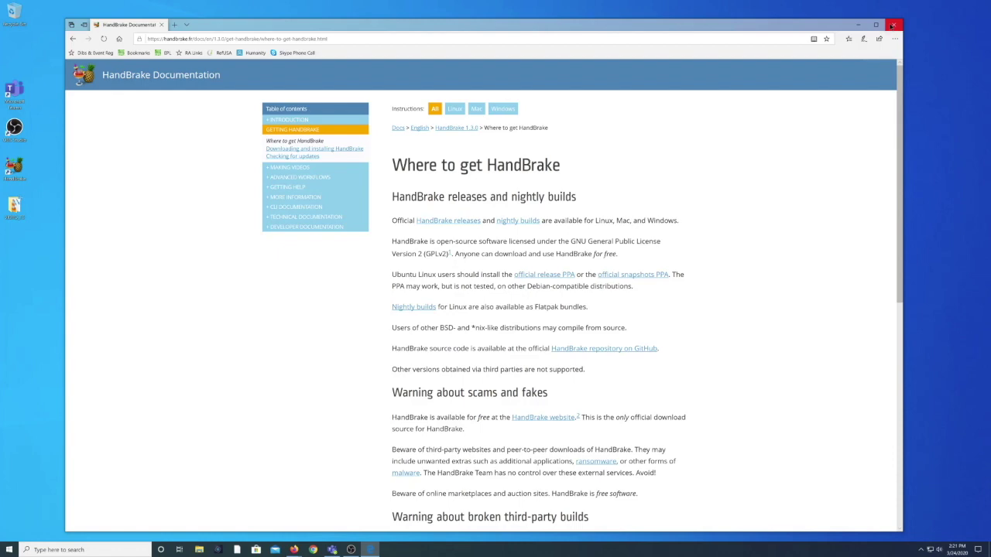
click(893, 25)
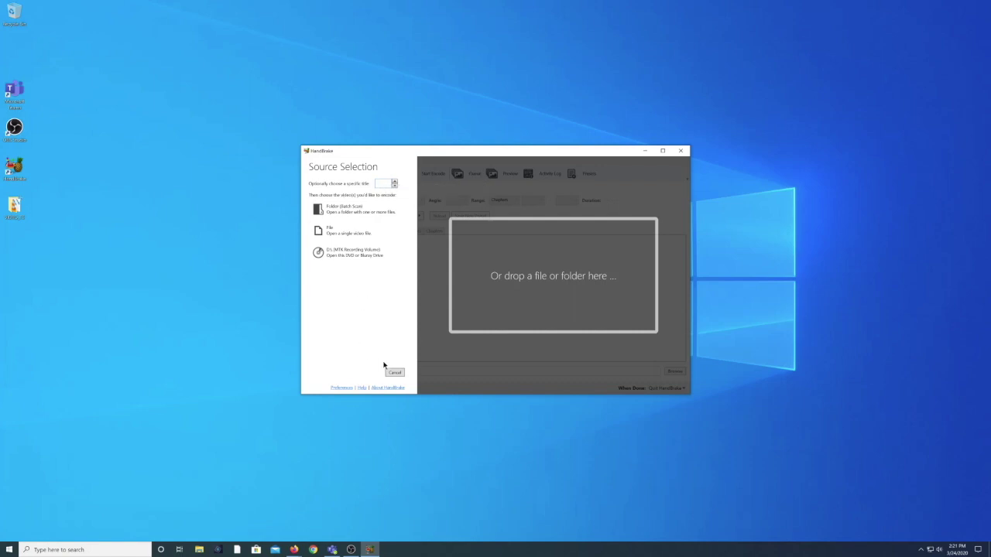
Choose Folder (Batch Scan) and select Desktop > VIDEO_TS as the source.
click(322, 211)
scroll(321, 210, up, 4)
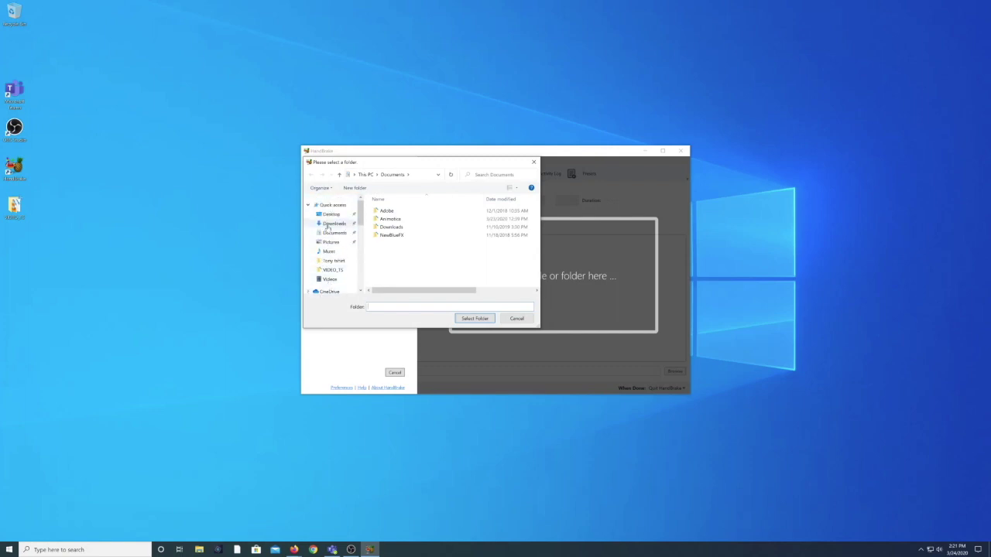
click(332, 214)
click(389, 213)
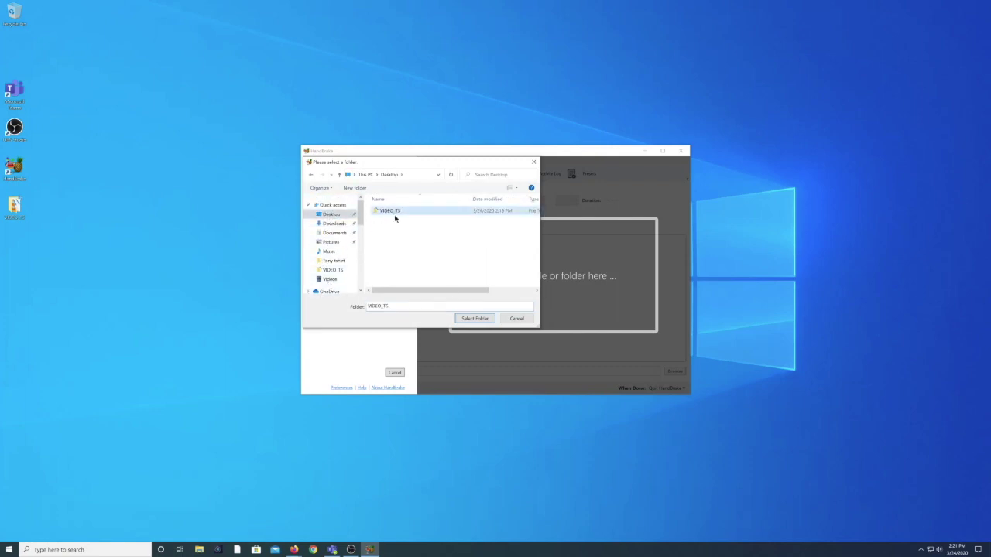
click(475, 318)
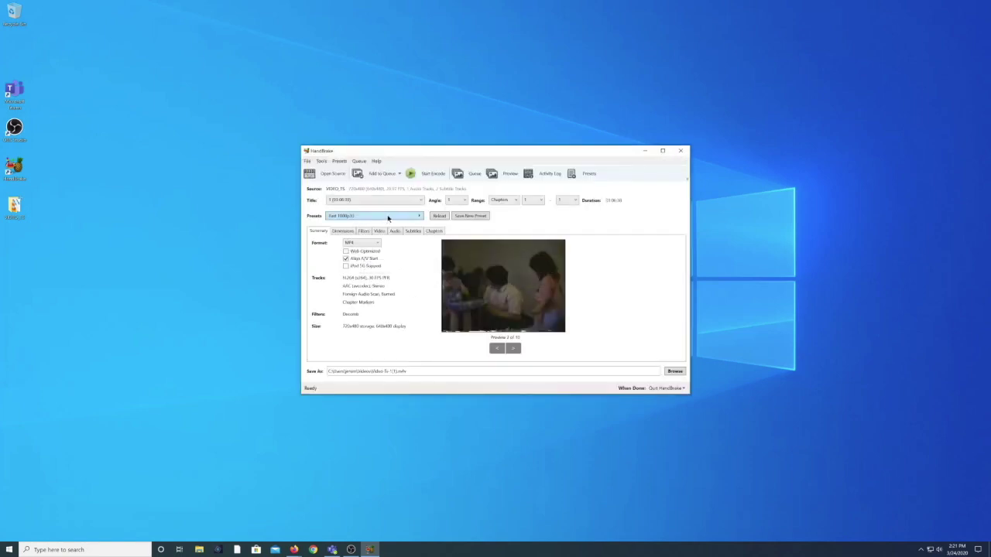
Check the disc's titles and apply the Web > Vimeo YouTube 720p30 preset.
click(406, 201)
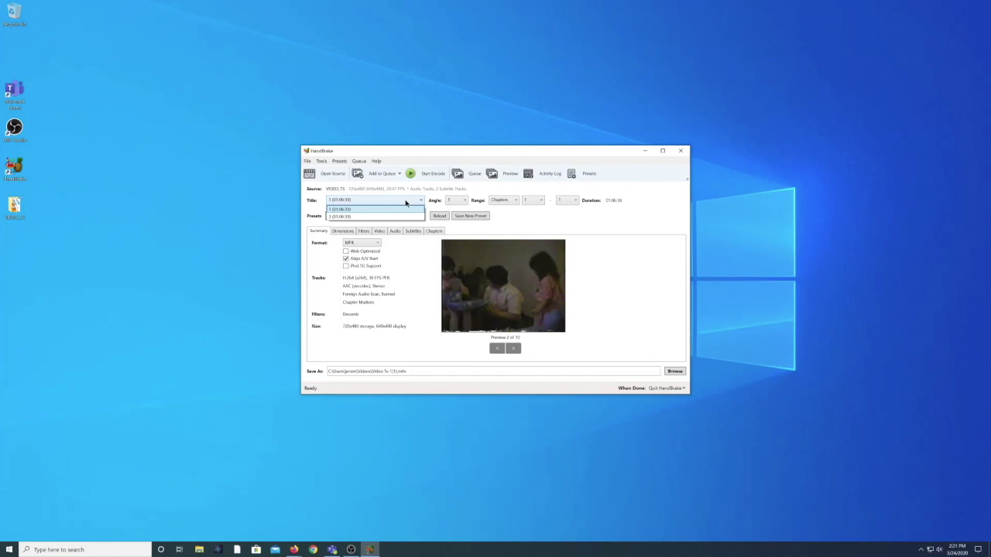
click(371, 202)
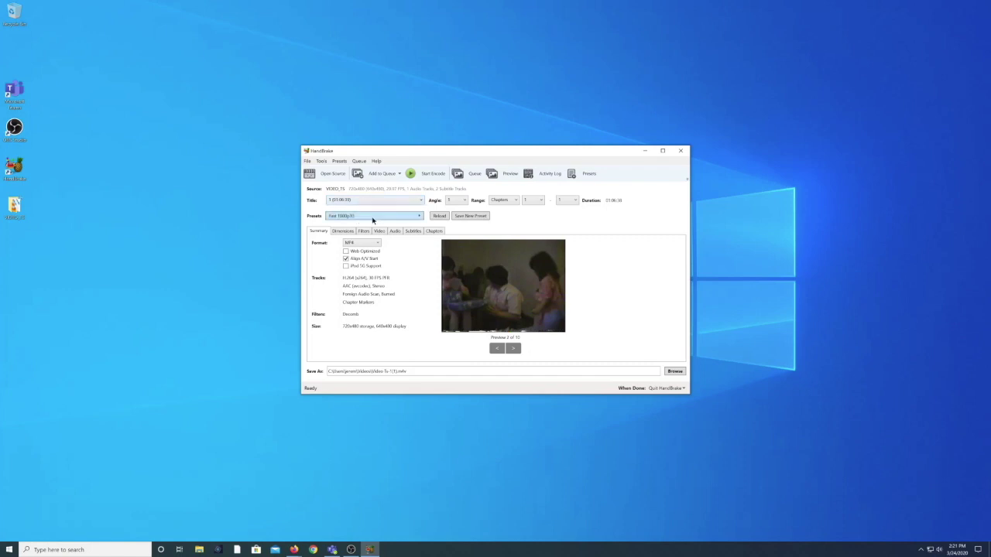
click(374, 218)
mouse_move(440, 218)
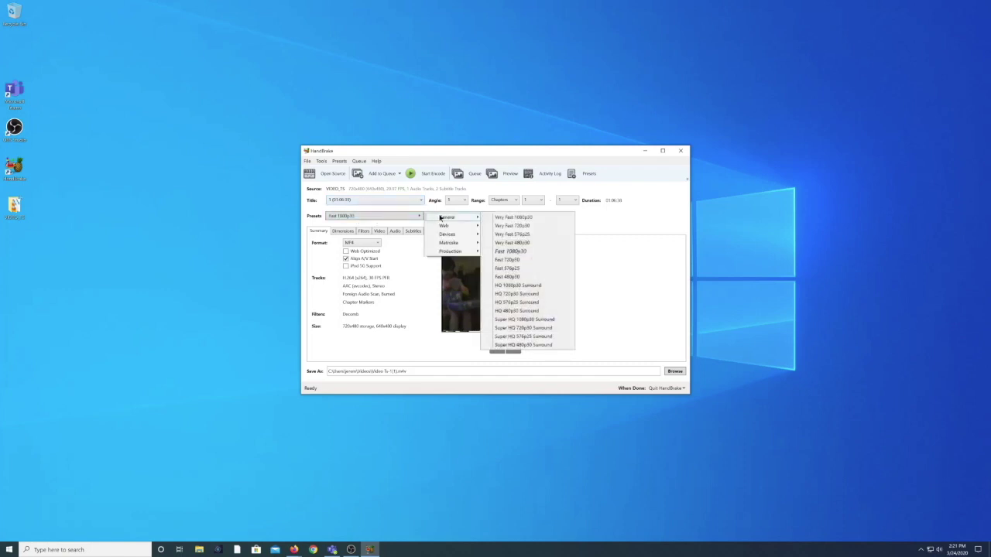
mouse_move(447, 237)
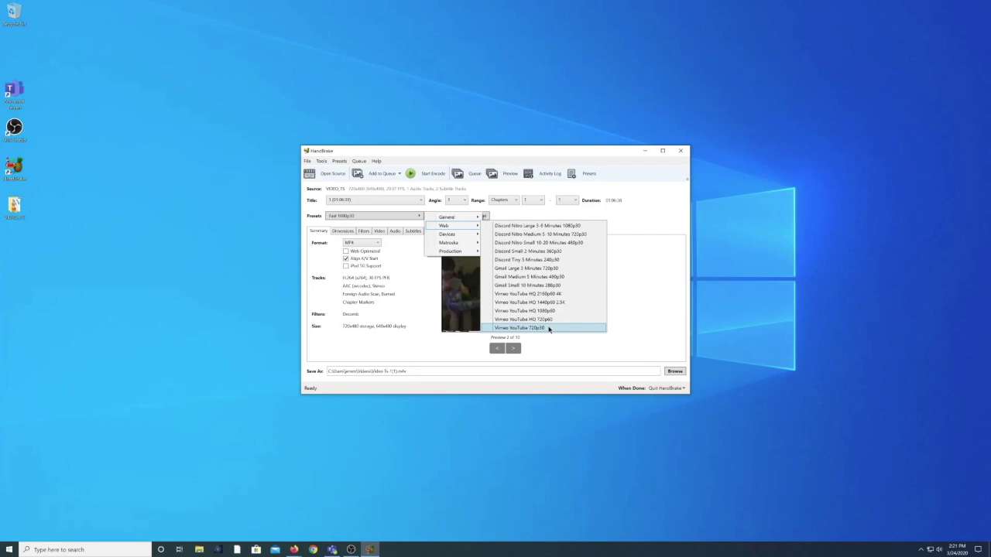
click(549, 329)
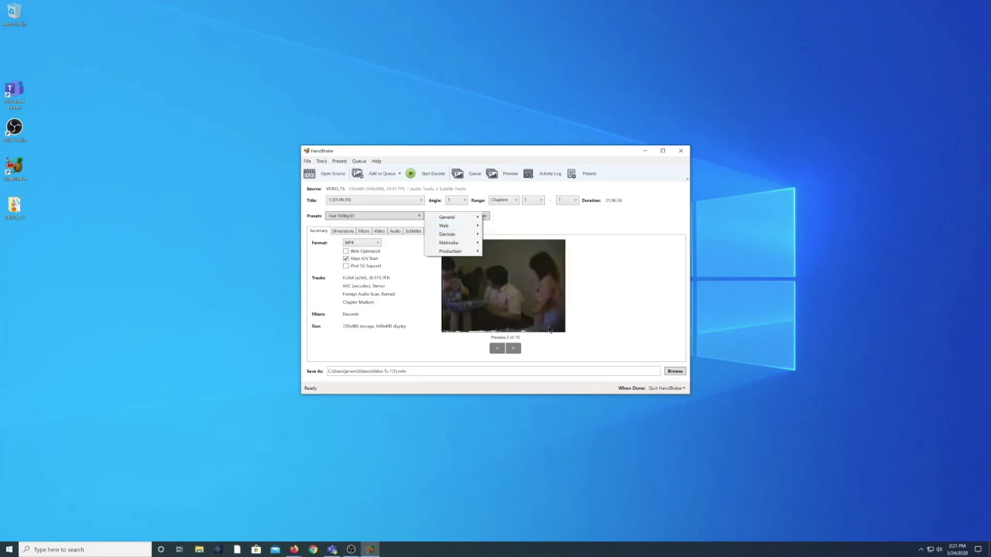
Review the preset's Video, Audio and Summary settings.
click(379, 233)
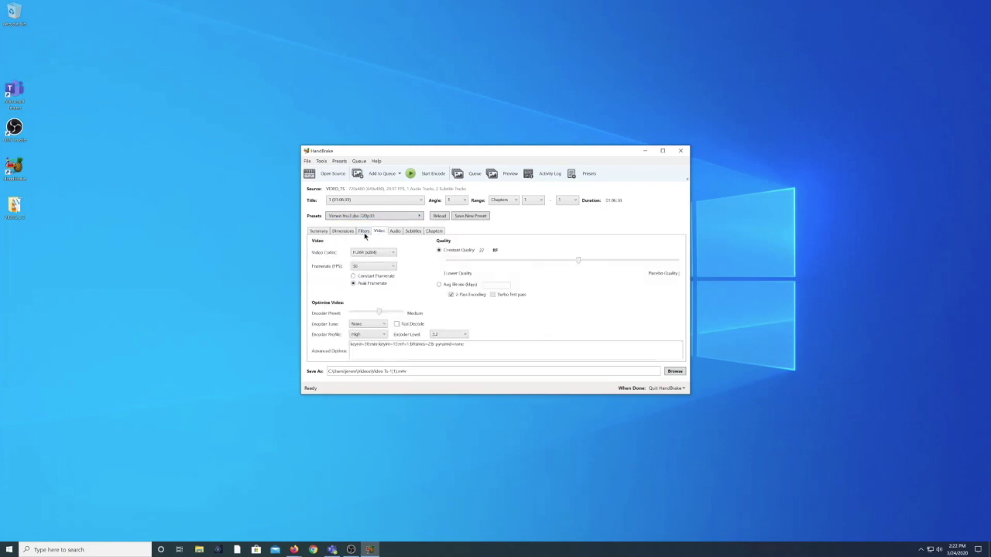
click(395, 232)
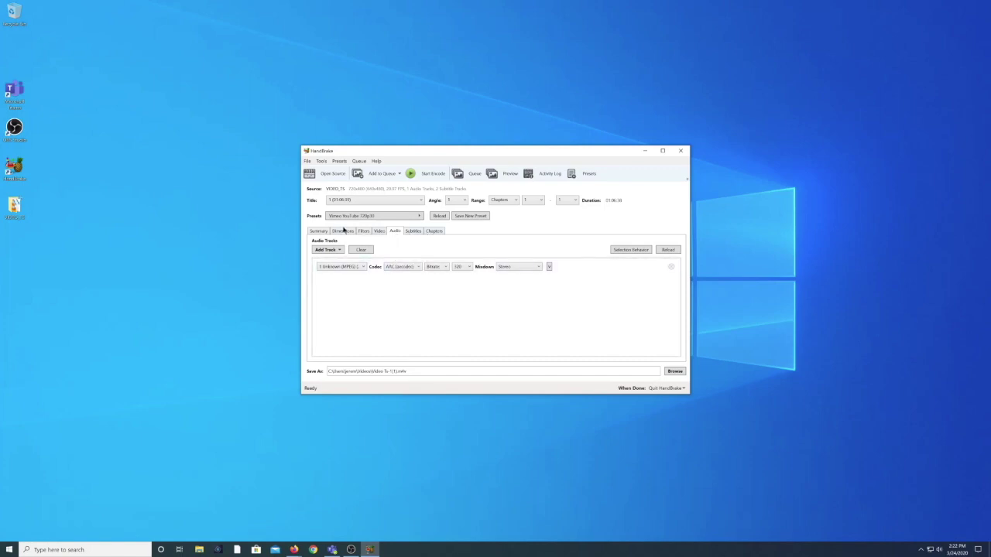
click(318, 231)
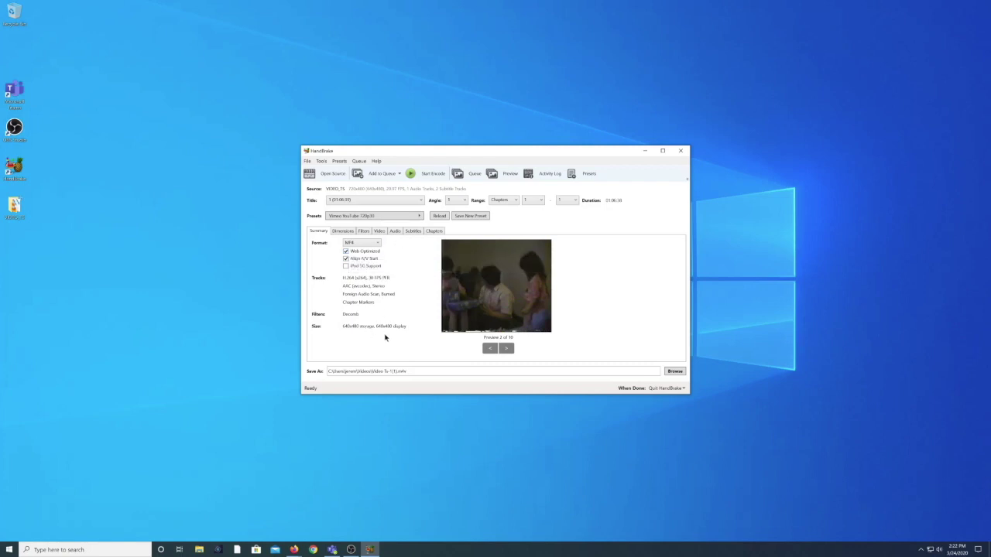
Save the output as 'Graduation and Talent Show 1992.mp4' in the Videos folder.
drag(410, 371, 305, 376)
text(C:\)
text(duation and)
text( Isle)
text(nt Sh)
text(ow 199)
text(2)
click(674, 371)
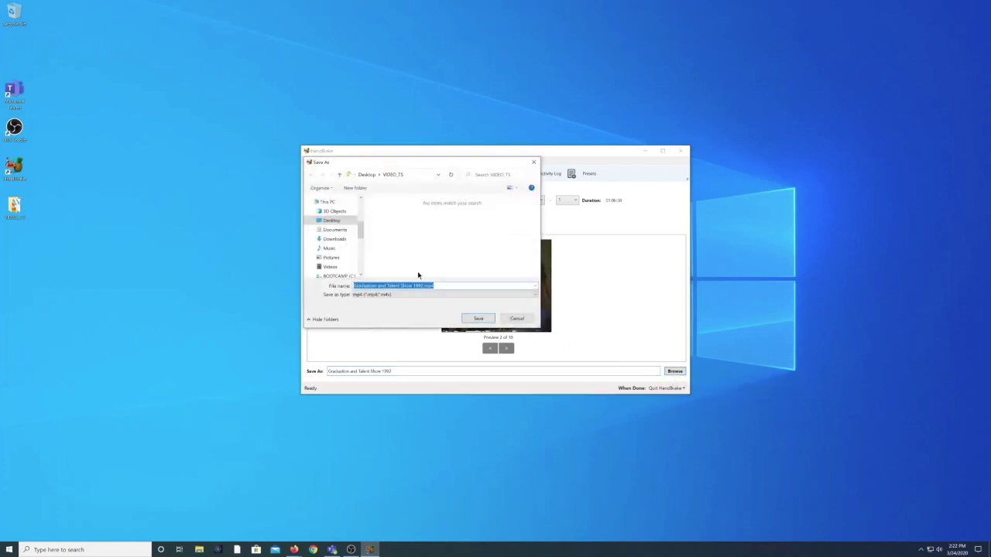
mouse_move(359, 229)
mouse_down()
mouse_move(360, 251)
mouse_move(359, 213)
mouse_move(353, 237)
mouse_up()
click(353, 237)
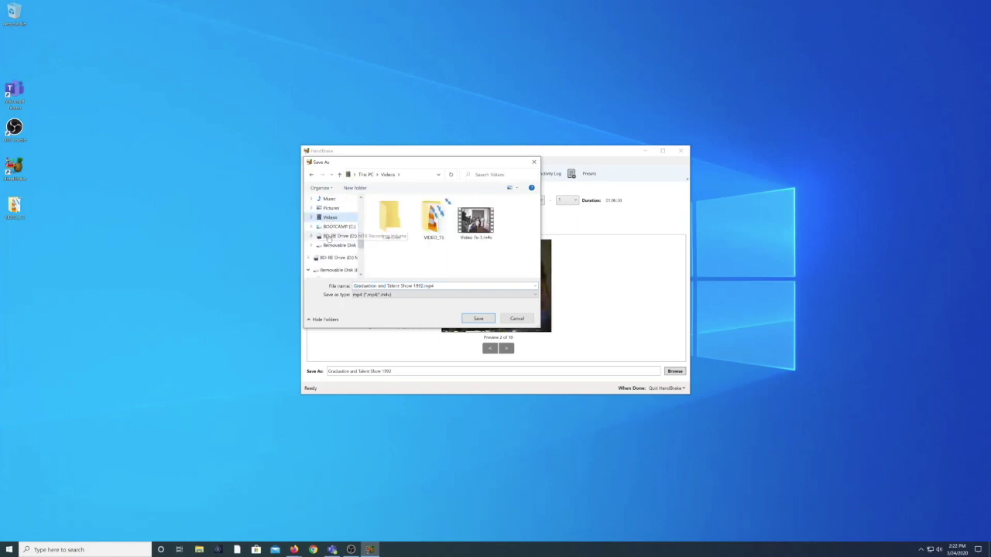
click(478, 318)
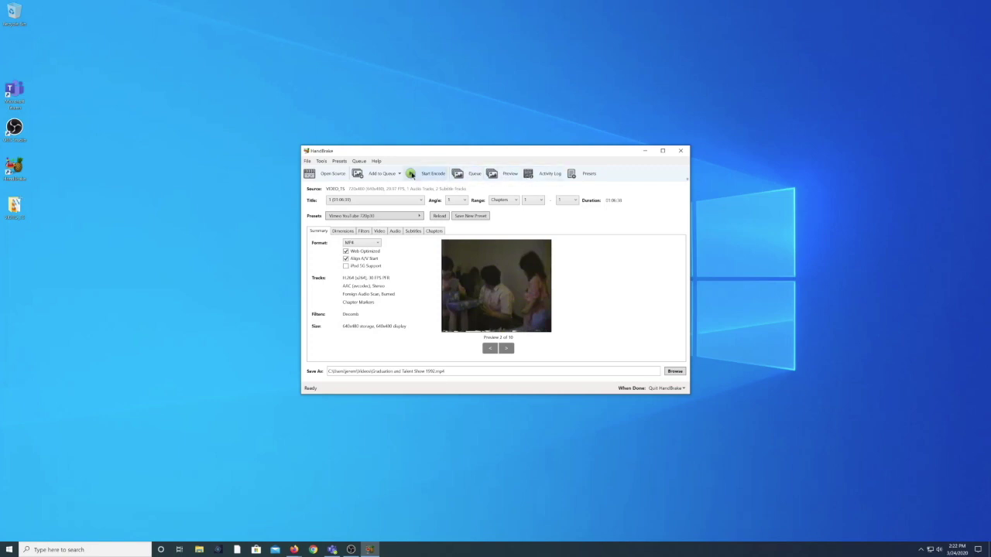
Start the encode, pause and resume it, then bring up the When Done choices.
click(411, 175)
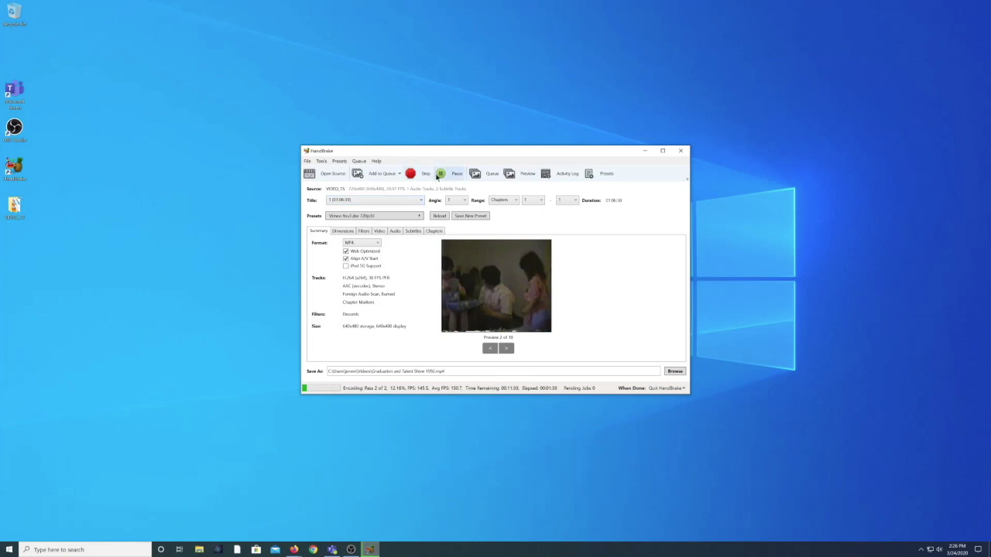
click(440, 175)
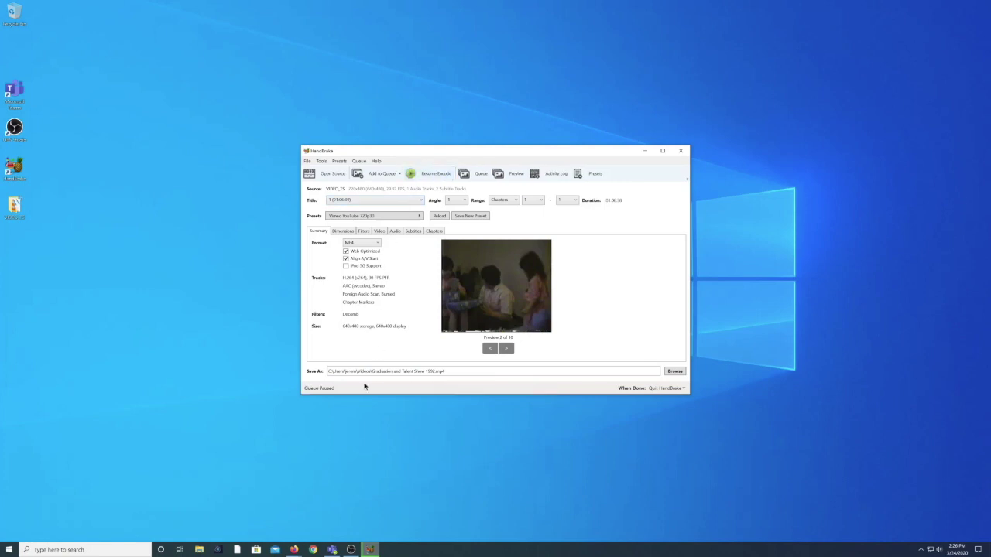
click(428, 175)
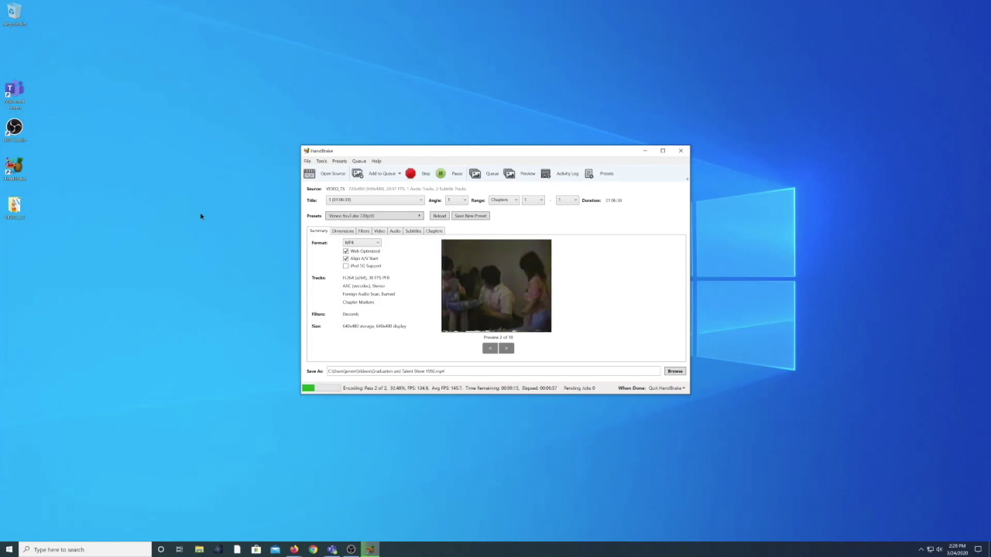
click(294, 550)
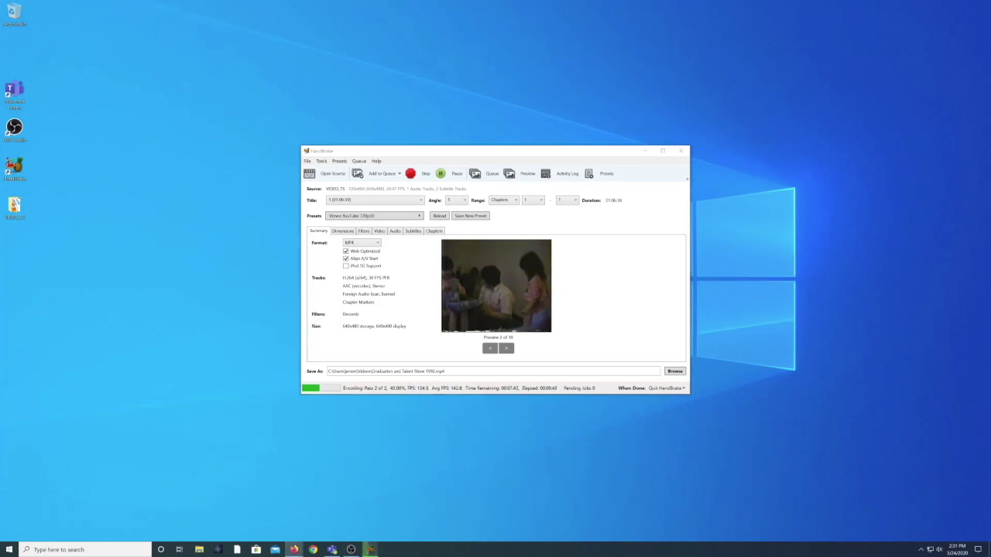
click(658, 389)
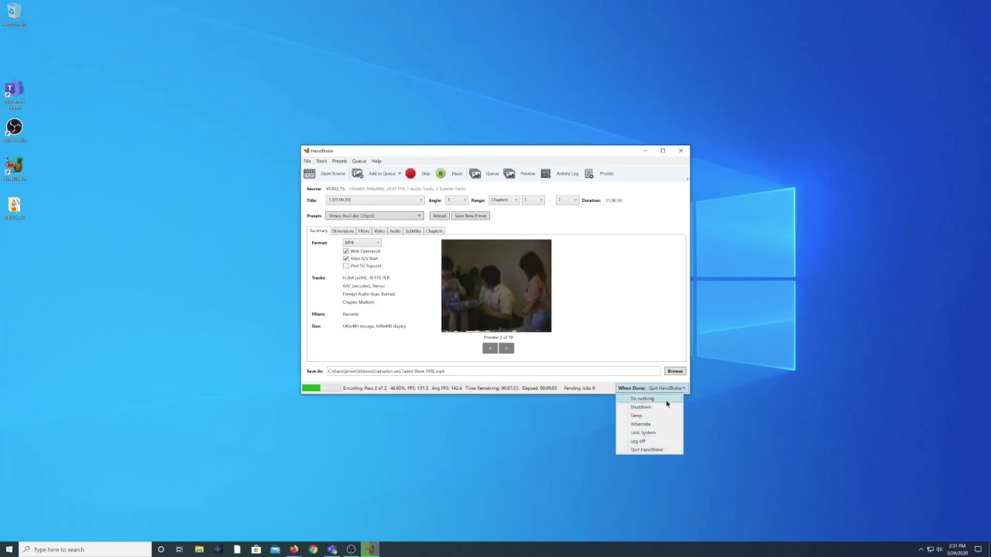
Keep Quit HandBrake as the When Done action and proceed once encoding finishes.
click(646, 450)
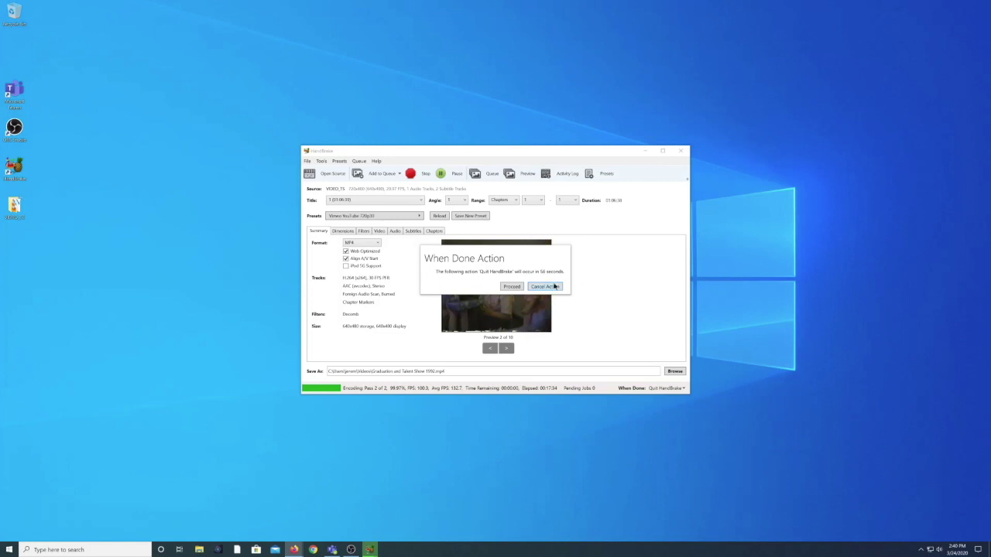
click(512, 287)
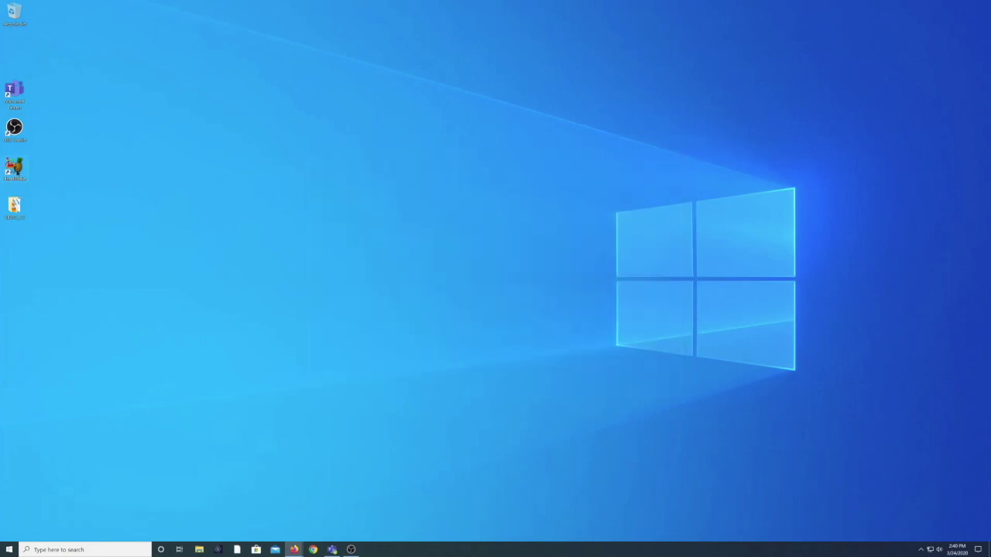
Open the Videos folder and show more apps for opening Graduation and Talent Show 1992.mp4.
click(199, 549)
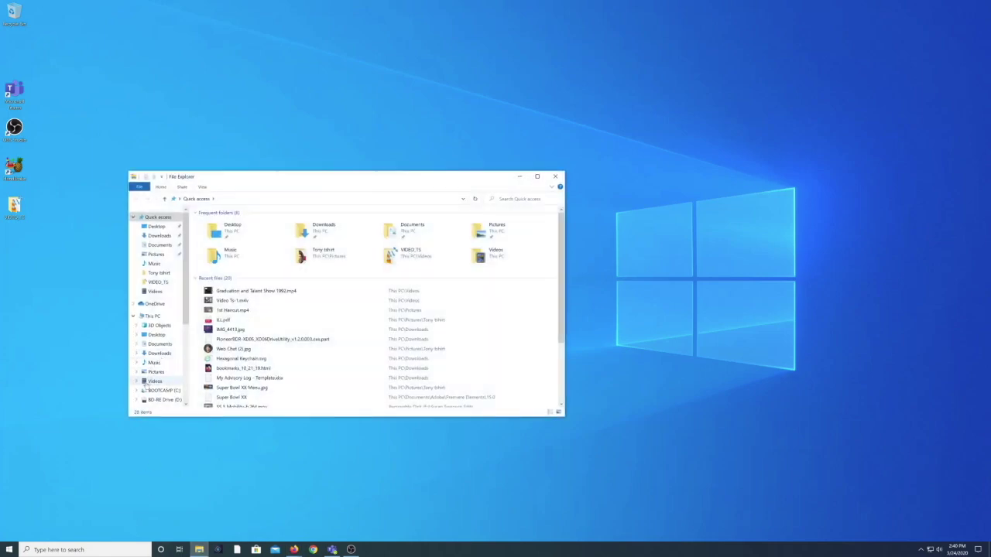
click(146, 383)
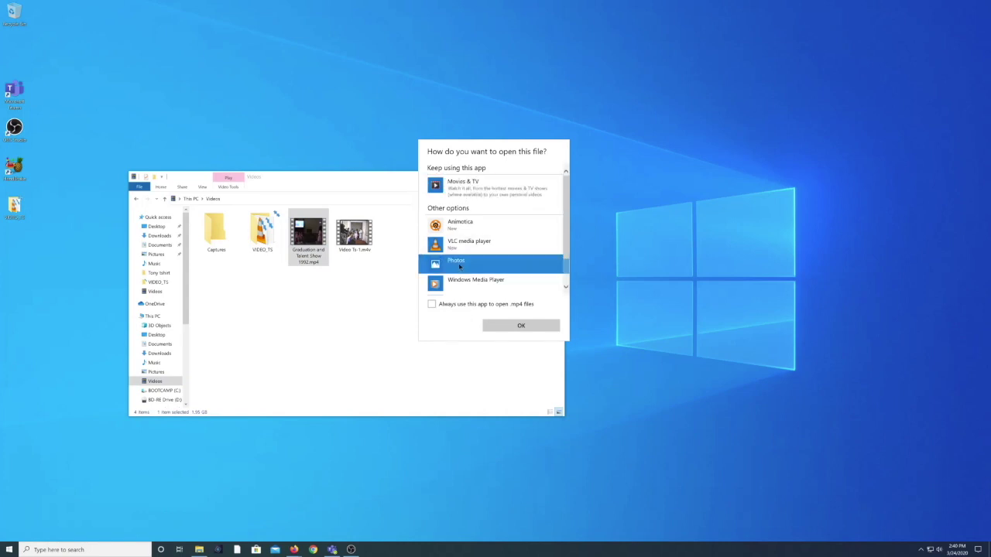
click(441, 284)
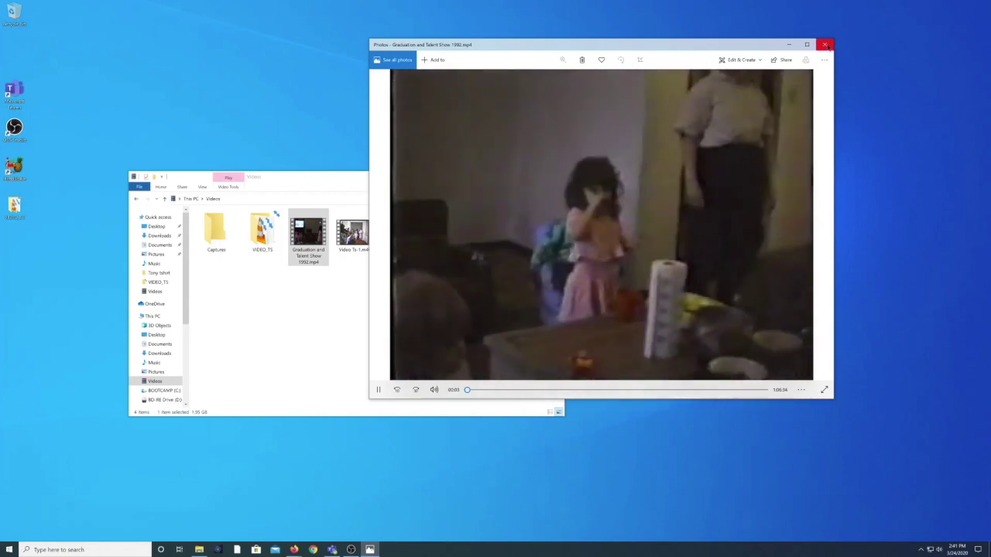
Skip ahead to a later scene in the video, then close Photos.
click(563, 391)
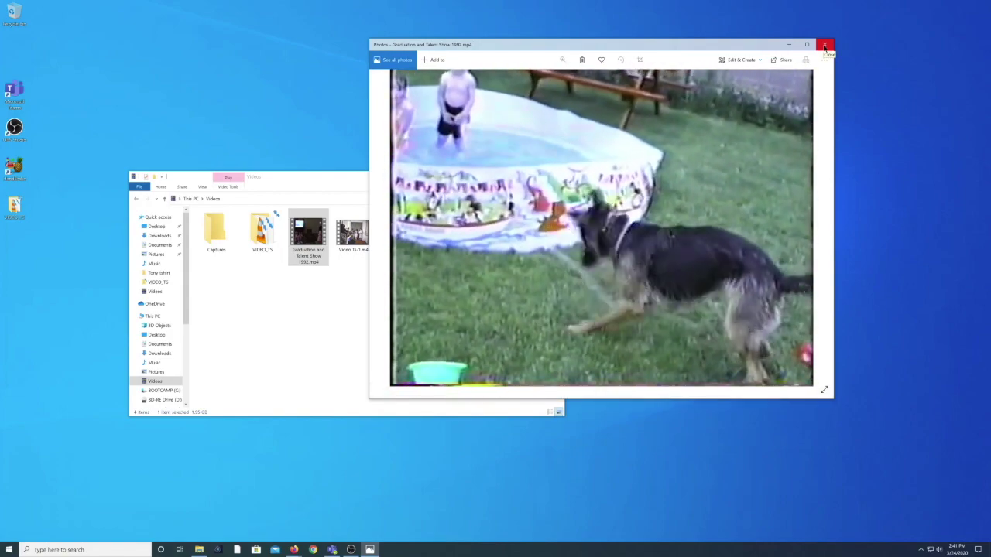
click(825, 47)
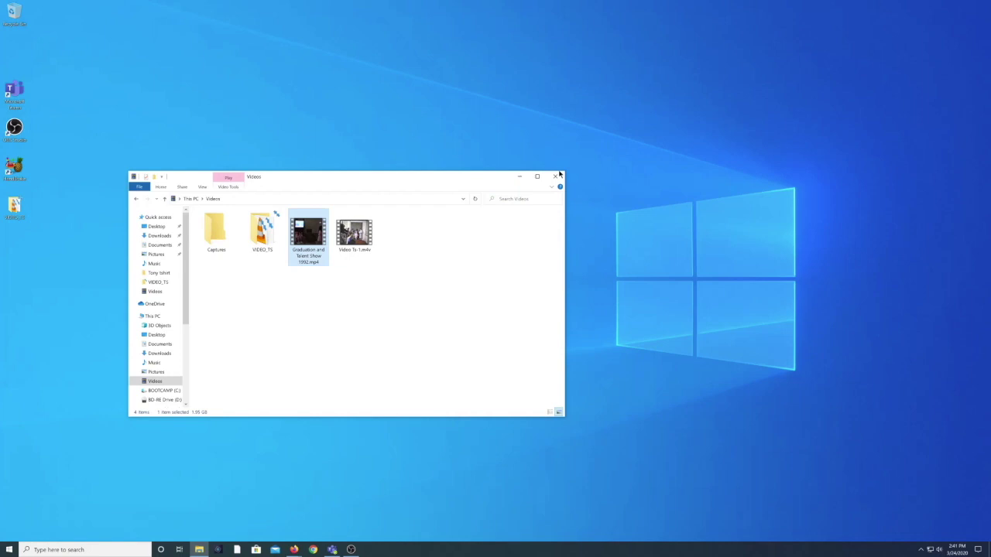